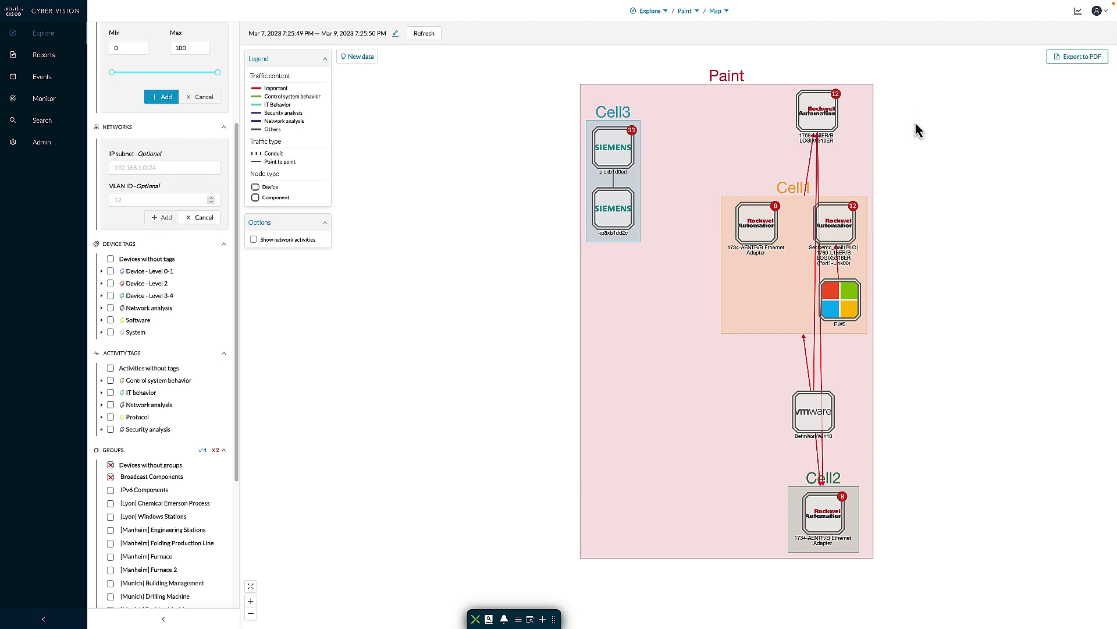
click(835, 127)
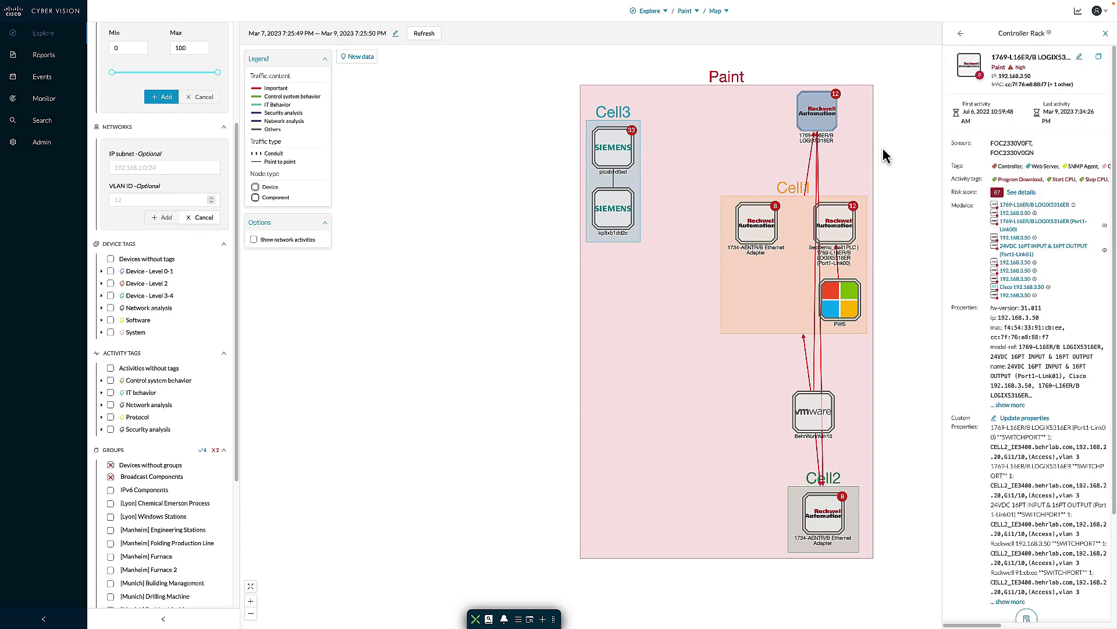
scroll(1076, 455, down, 3)
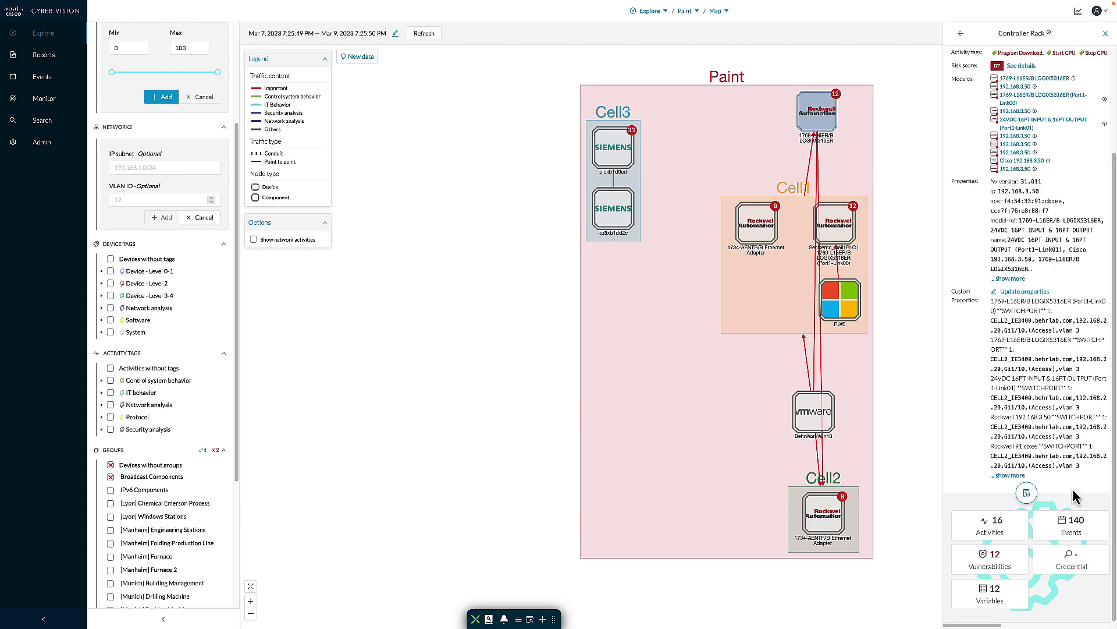
click(1028, 504)
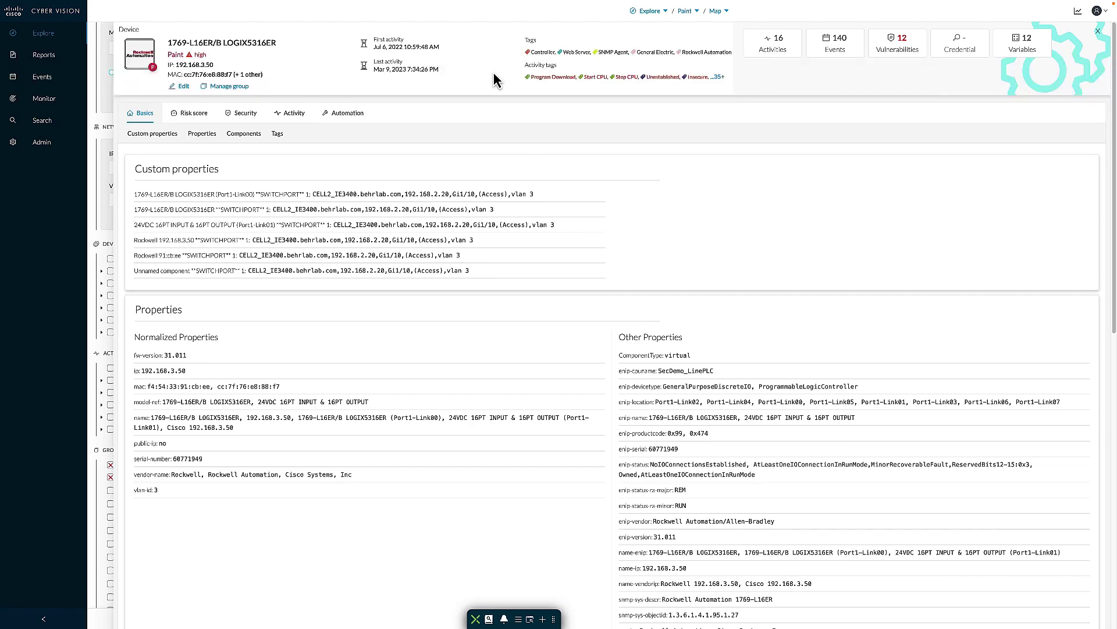
drag(214, 65, 170, 65)
click(240, 75)
scroll(273, 375, down, 1)
drag(151, 326, 204, 329)
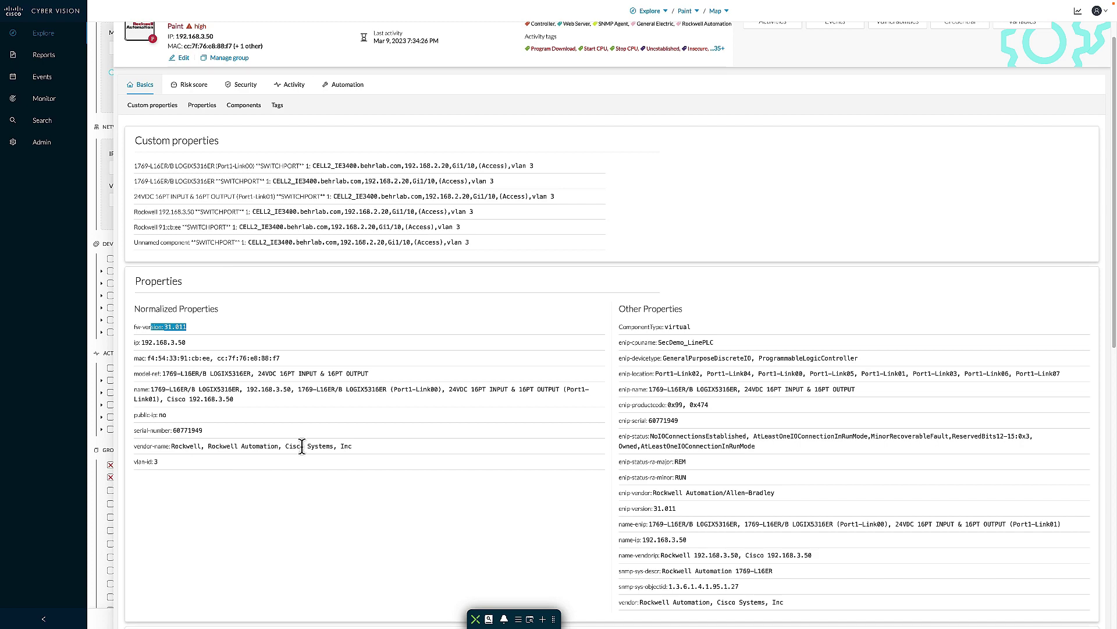
scroll(1058, 187, up, 2)
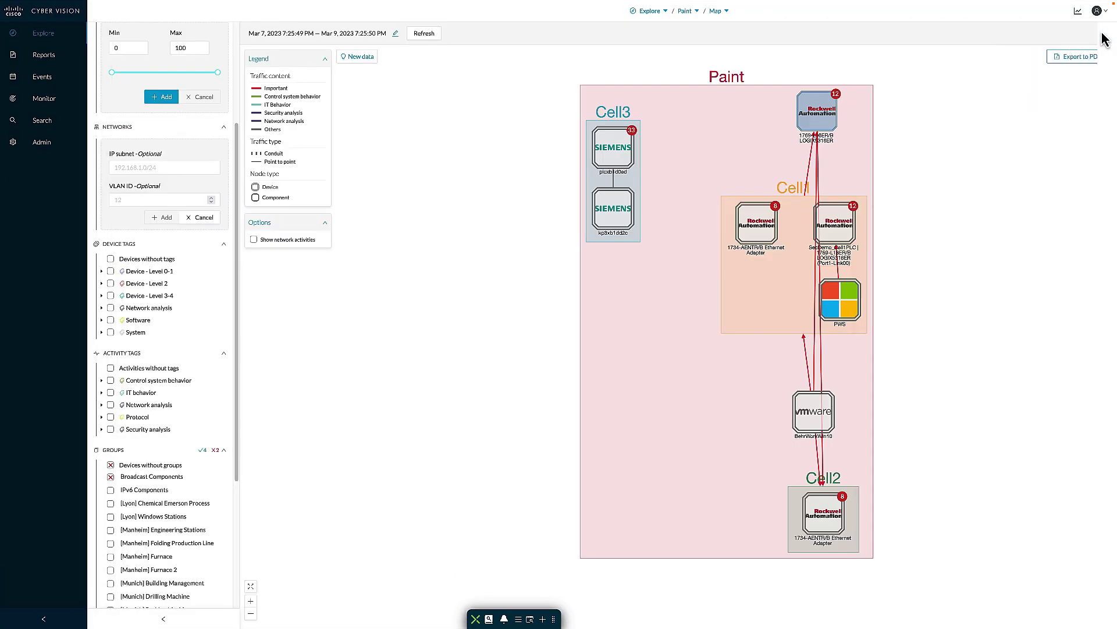
click(1098, 31)
Step: Inspect the Cell1 PLC, PWS web server and Rockwell controller, then open the Admin System page
click(847, 237)
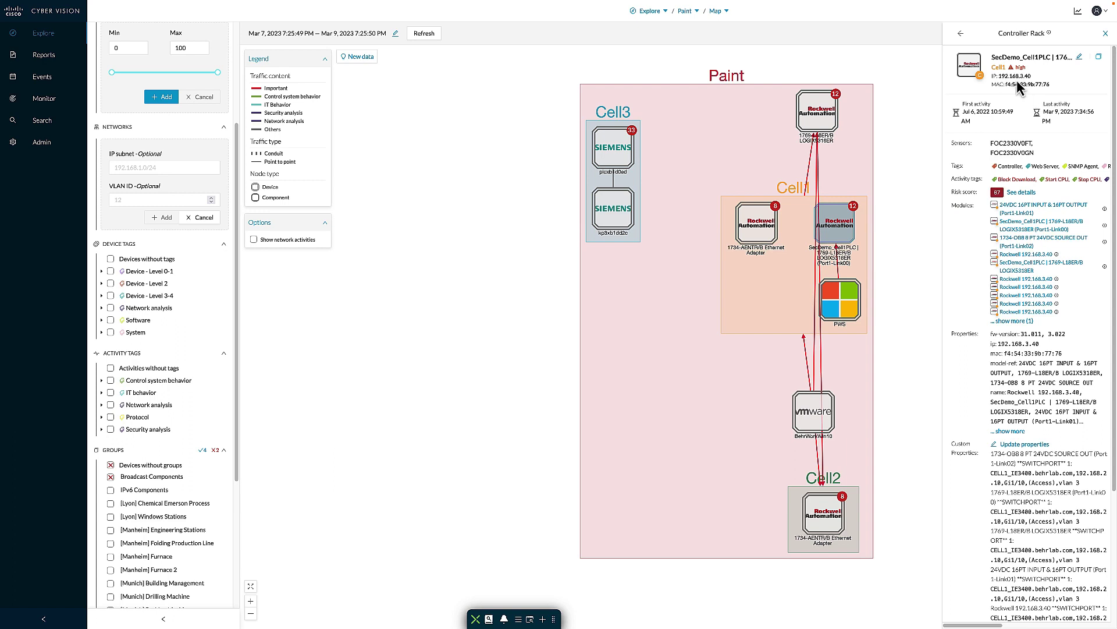
click(838, 309)
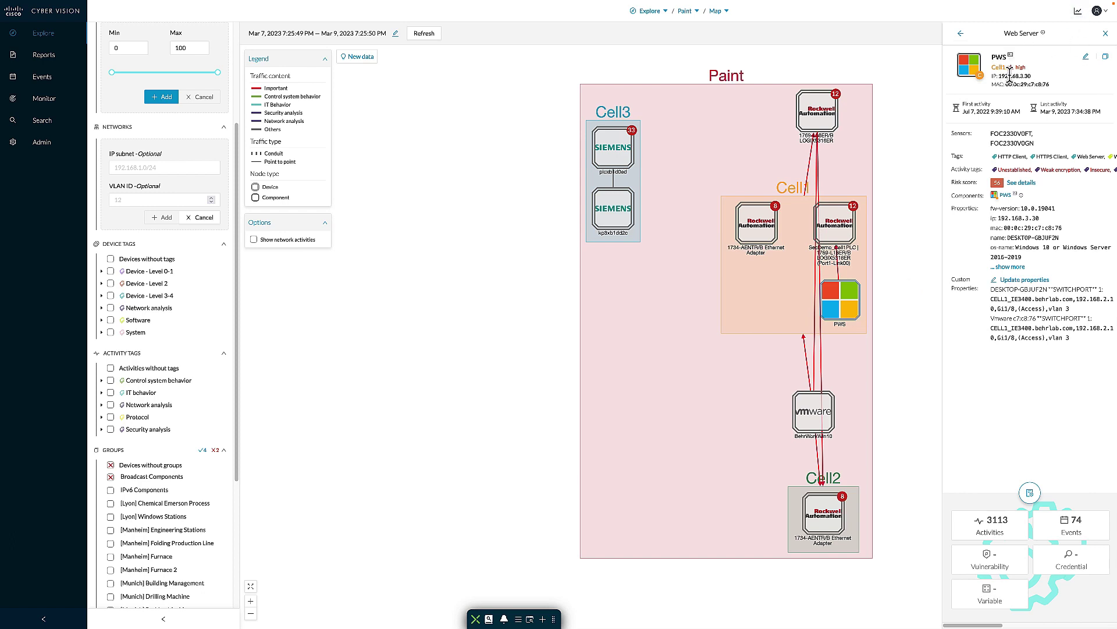
click(1105, 33)
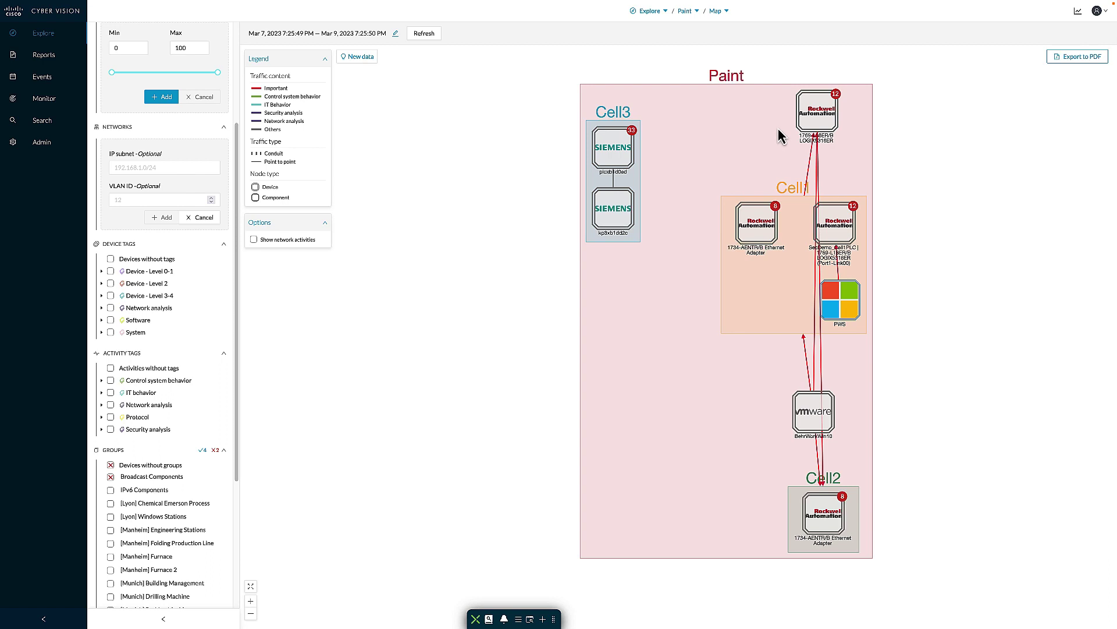
click(832, 129)
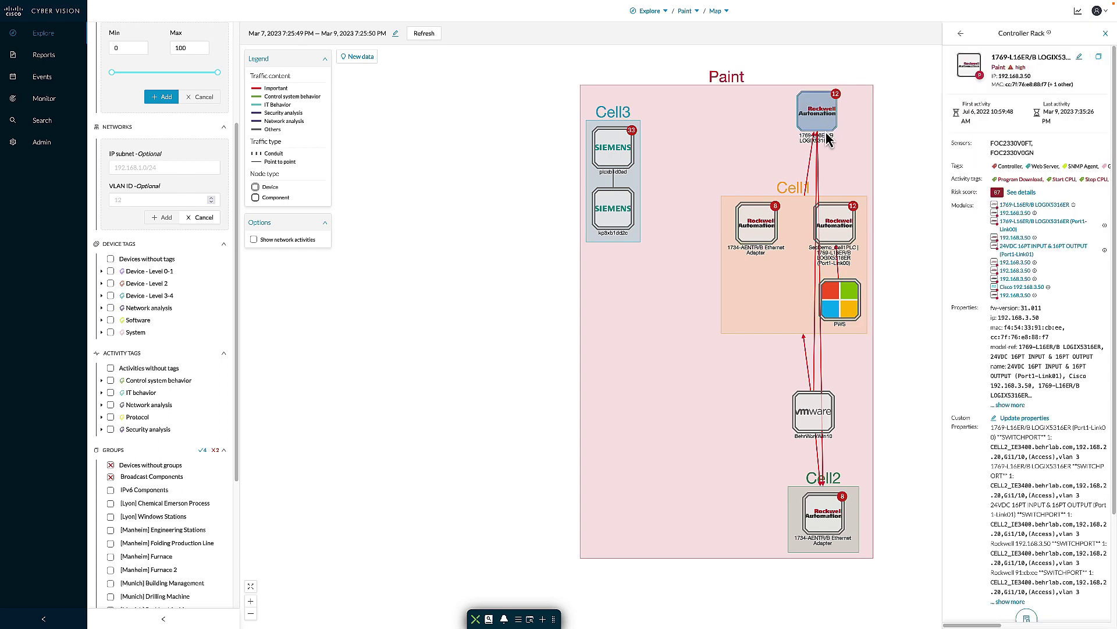
click(457, 210)
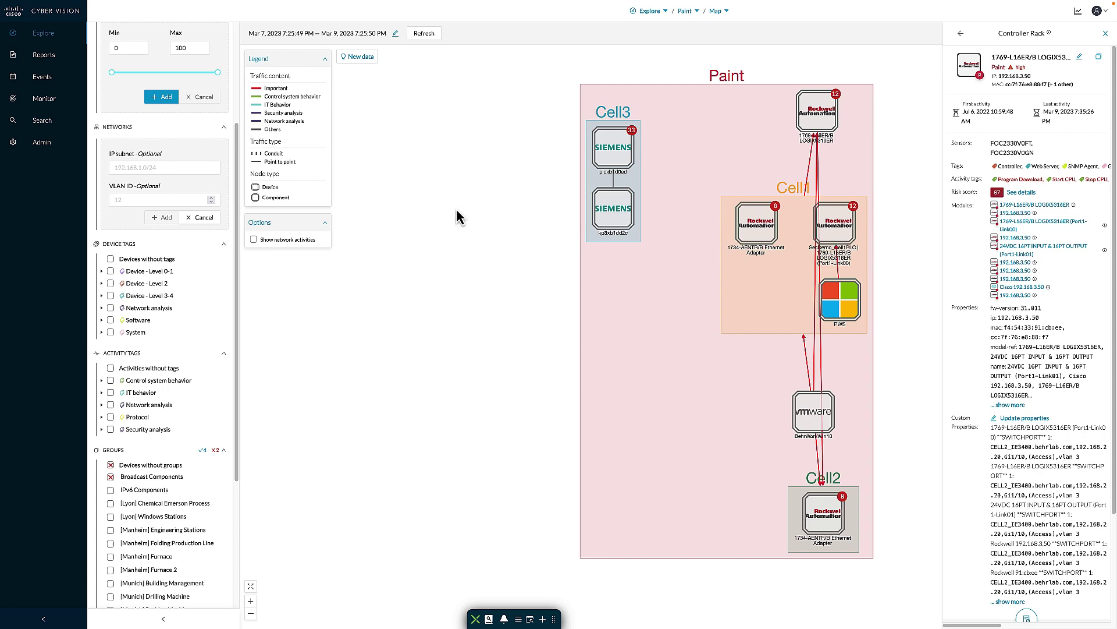
click(65, 145)
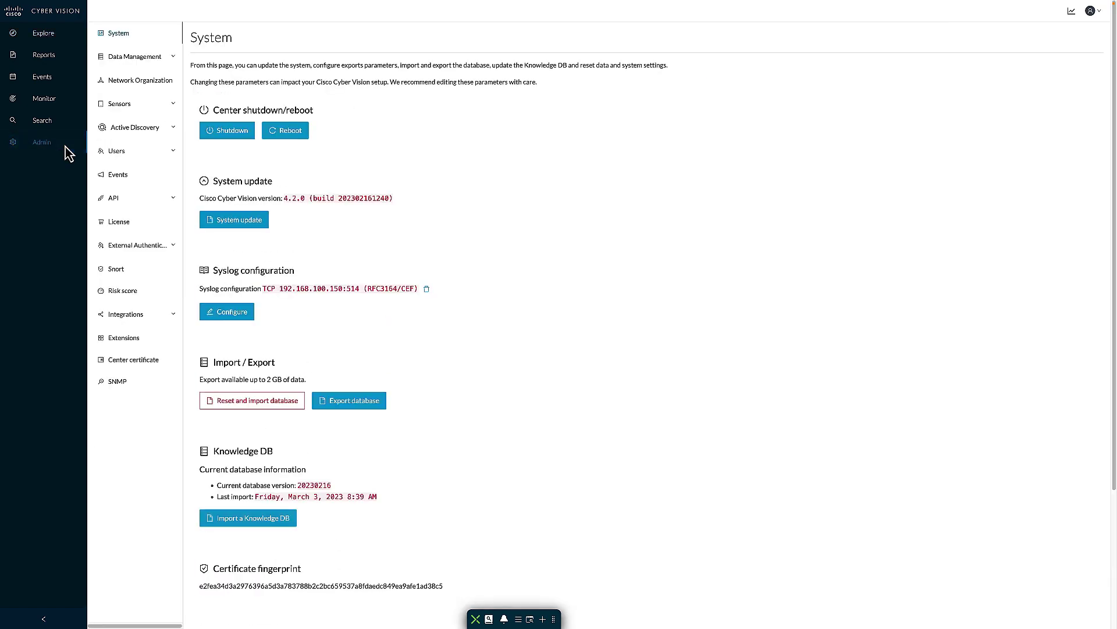
Step: Open the pxGrid page under the Integrations admin settings
click(169, 319)
click(122, 341)
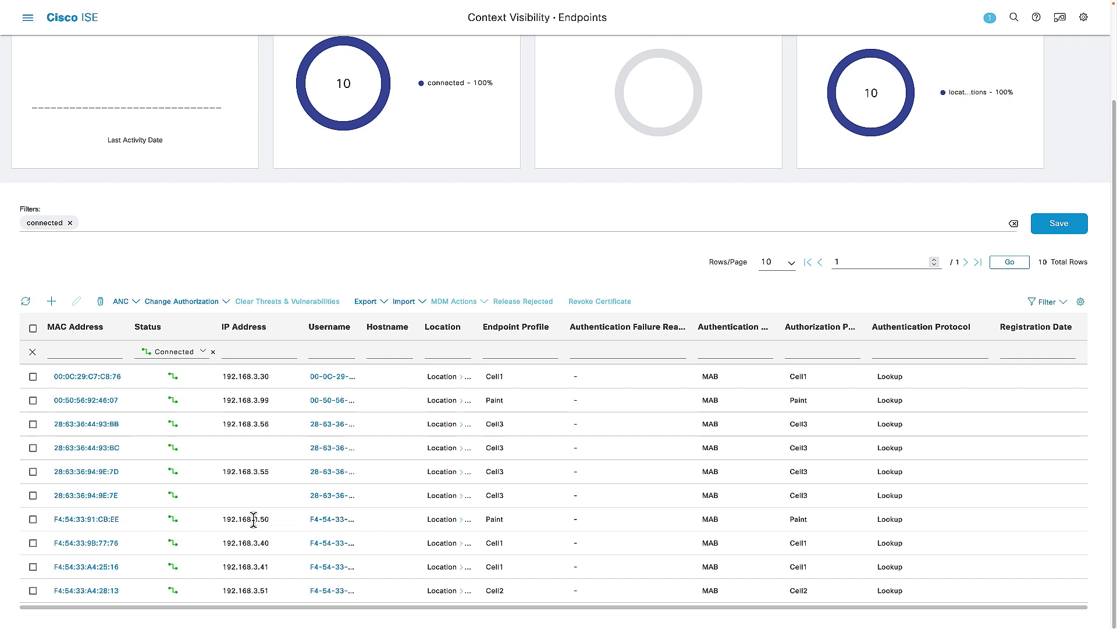
Step: Open endpoint F4:54:33:91:CB:EE's custom attributes (assetGroup Paint), then scroll through its other attributes
click(110, 519)
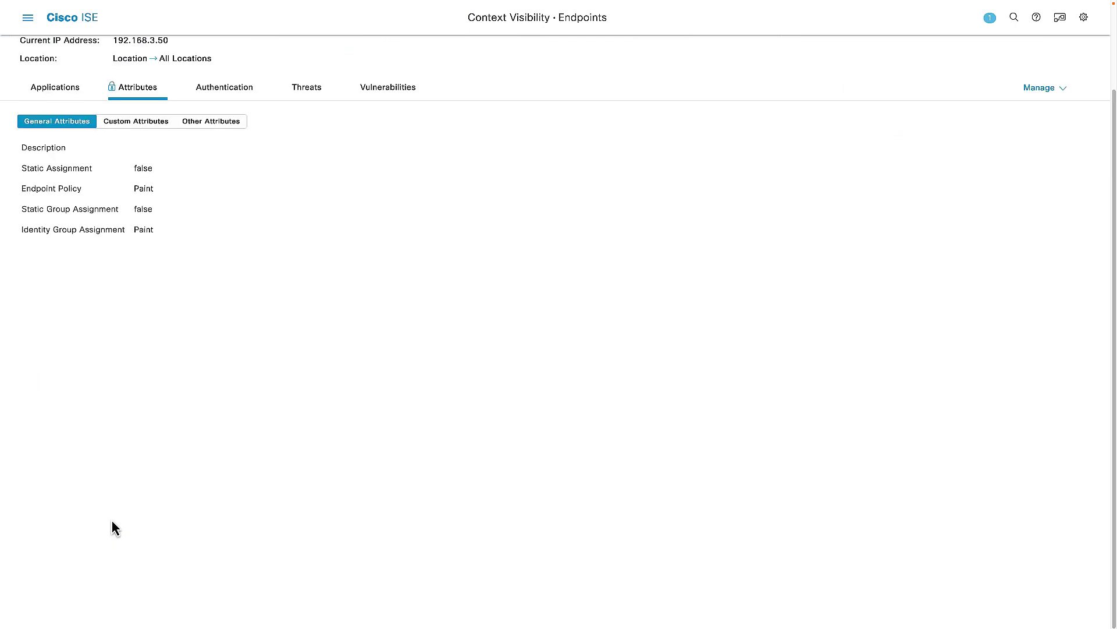
click(154, 125)
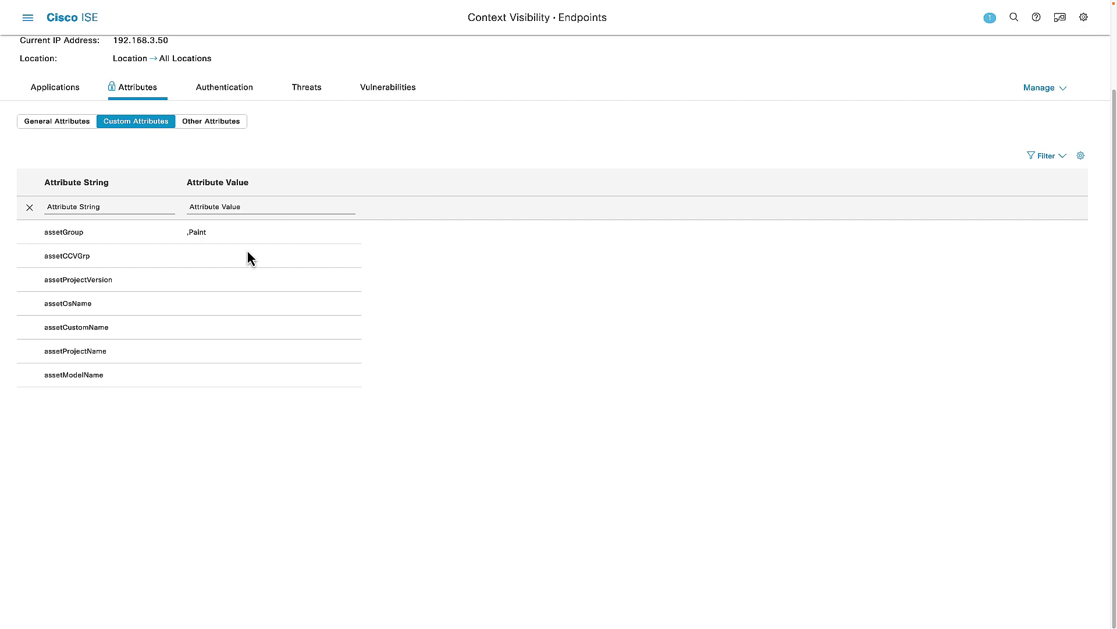
double_click(197, 232)
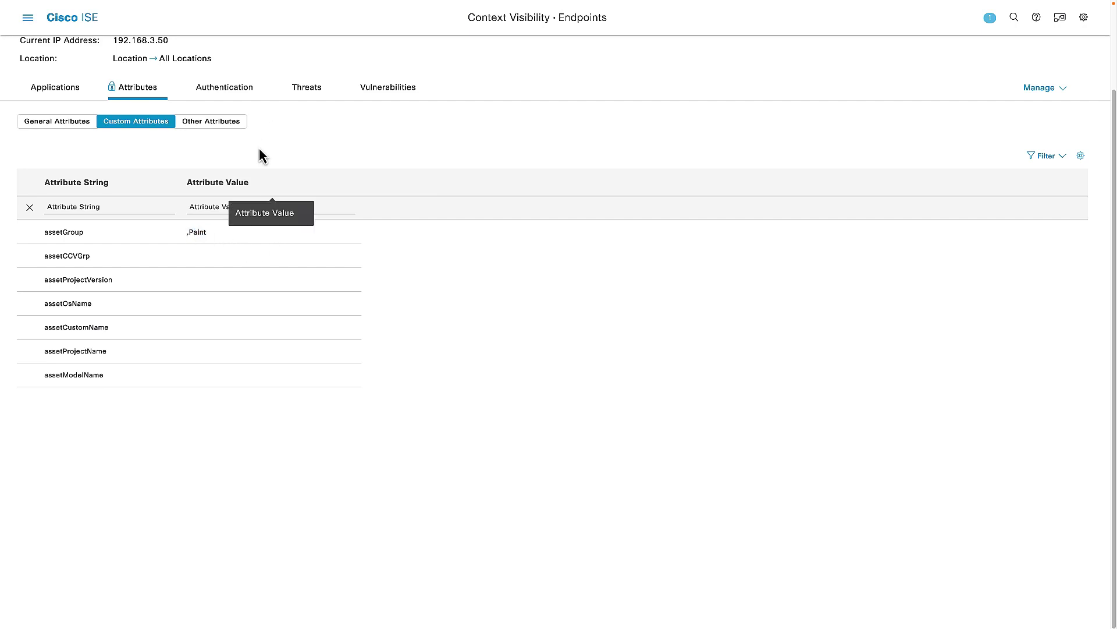
click(242, 129)
scroll(286, 300, down, 20)
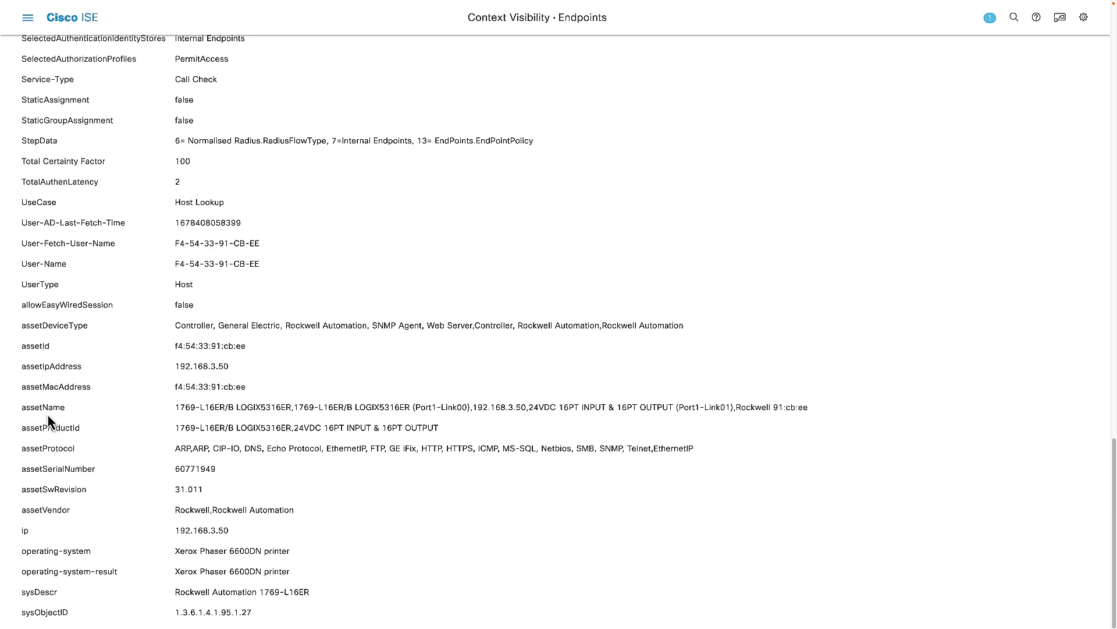
Step: Highlight the assetName model 1769-L16ER and software revision 31.011 among the endpoint's attributes
drag(22, 407, 46, 407)
drag(46, 408, 49, 407)
drag(180, 407, 225, 407)
drag(174, 489, 217, 468)
drag(176, 406, 226, 406)
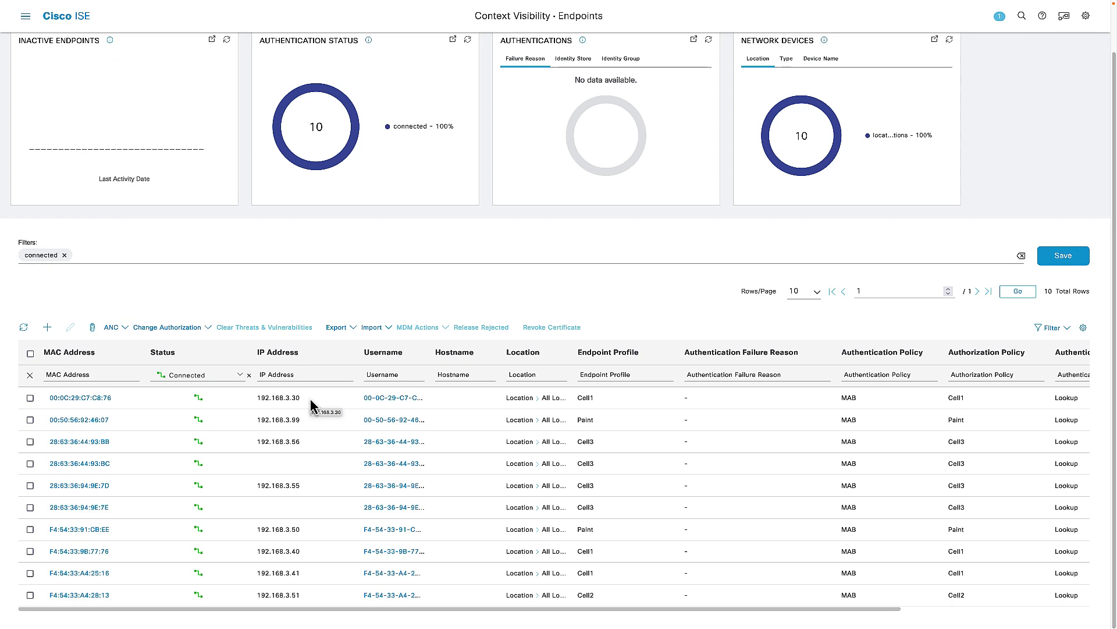
Step: Highlight the IP and profile cells of the first endpoint (Cell1) and 192.168.3.50 (Paint)
drag(310, 400, 285, 399)
drag(600, 401, 581, 398)
drag(308, 531, 286, 530)
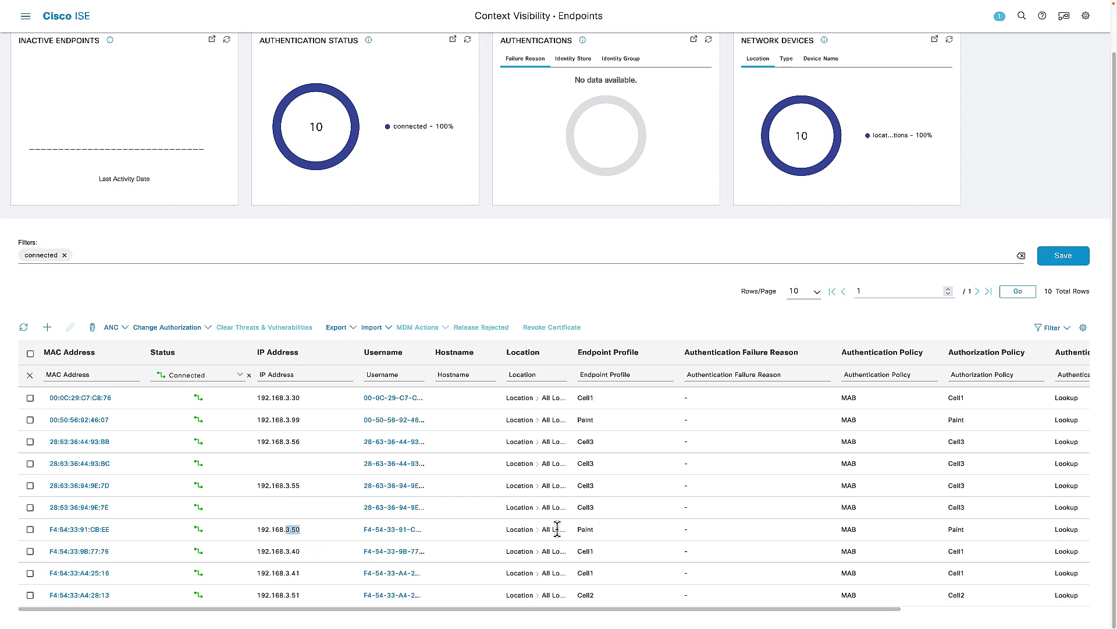
drag(599, 530, 579, 530)
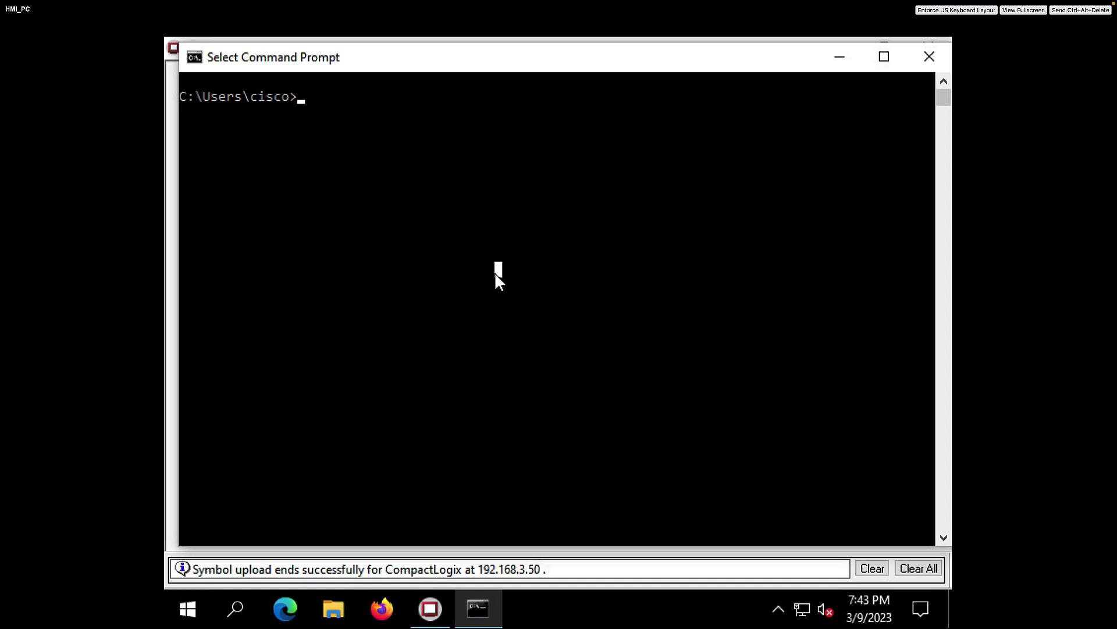
Step: Run ping 192.168.3.50 in the HMI PC's Command Prompt
text(ping 192.168.3.50)
key(Return)
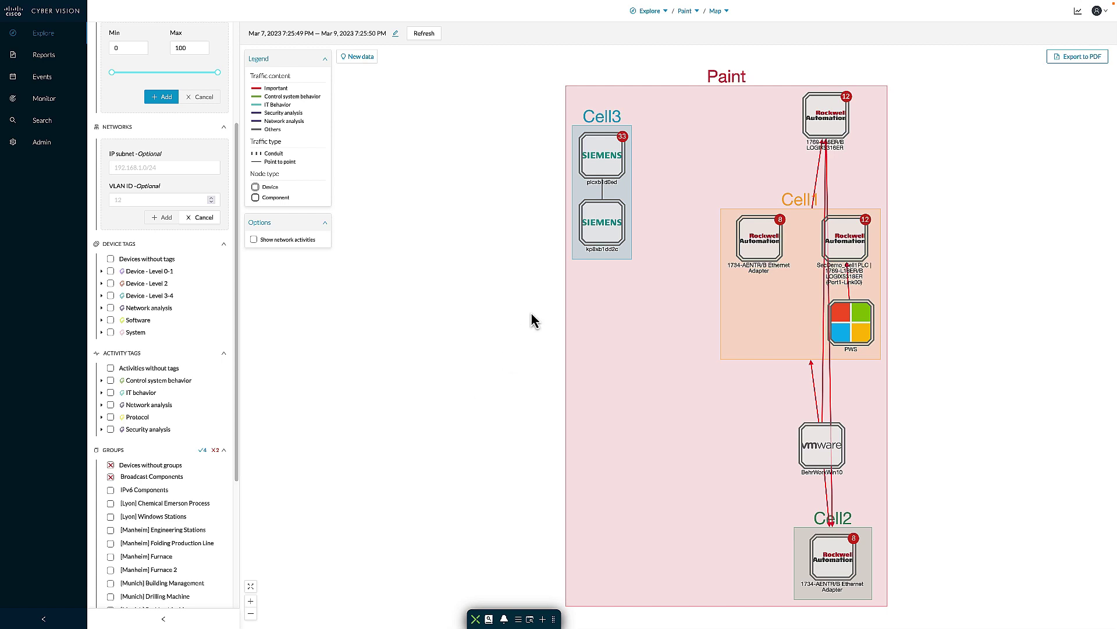
Step: Move the top Rockwell controller into the existing Cell2 group and refresh the map
click(835, 135)
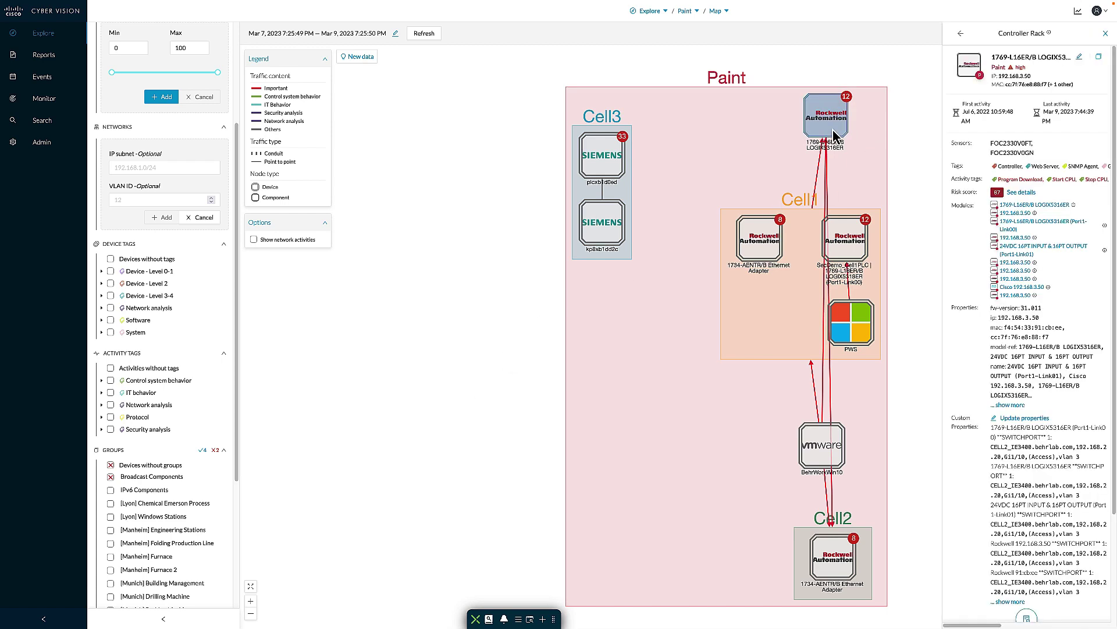
click(1099, 56)
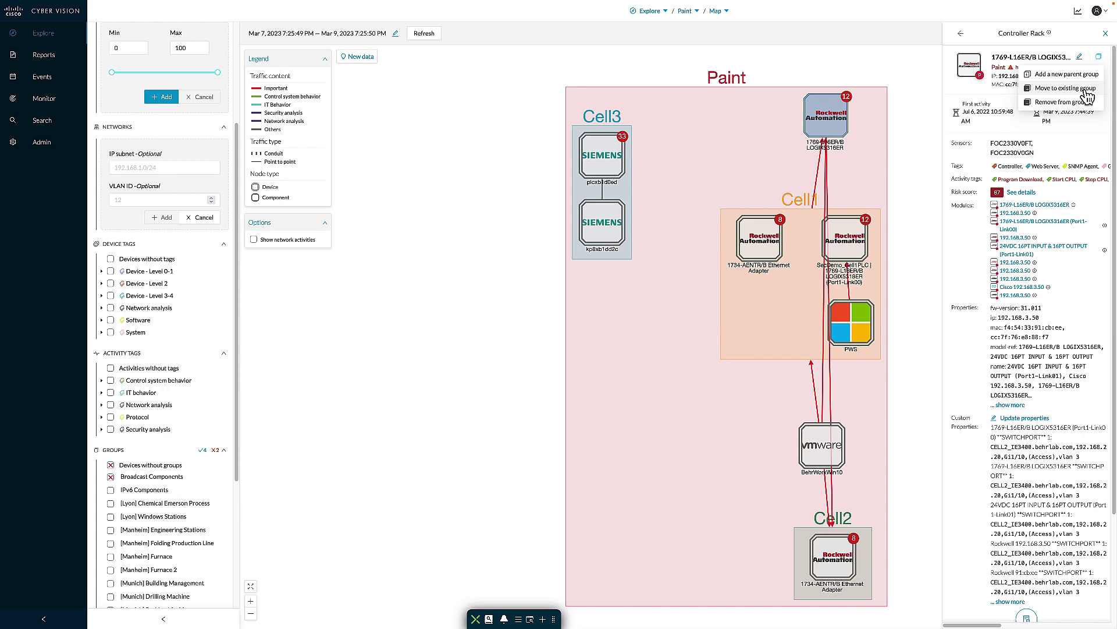
click(1087, 94)
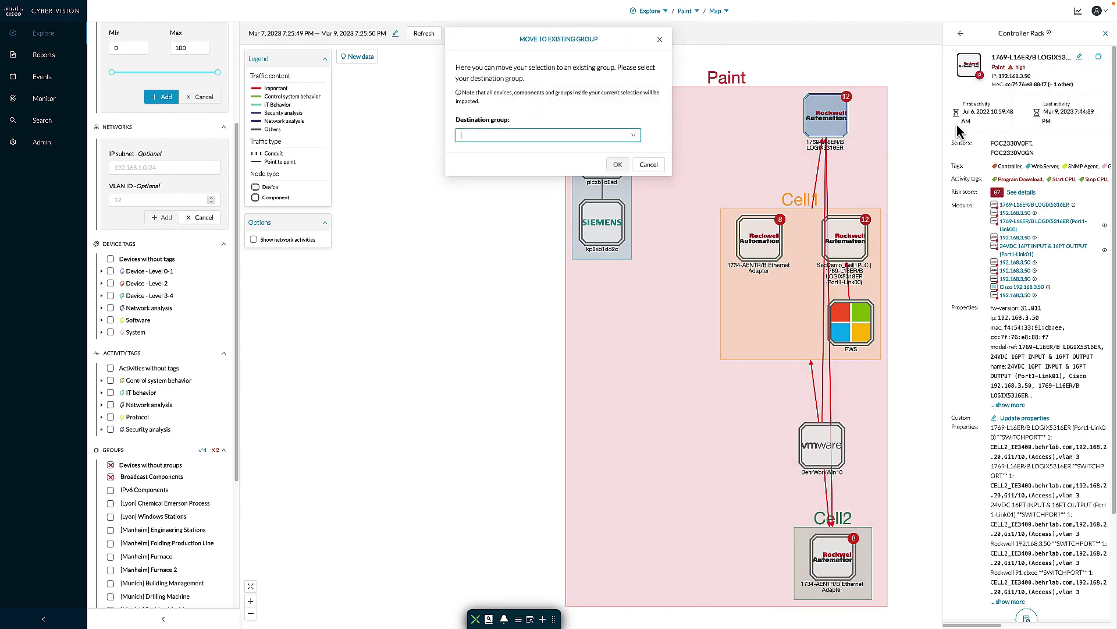
click(636, 134)
scroll(548, 203, down, 3)
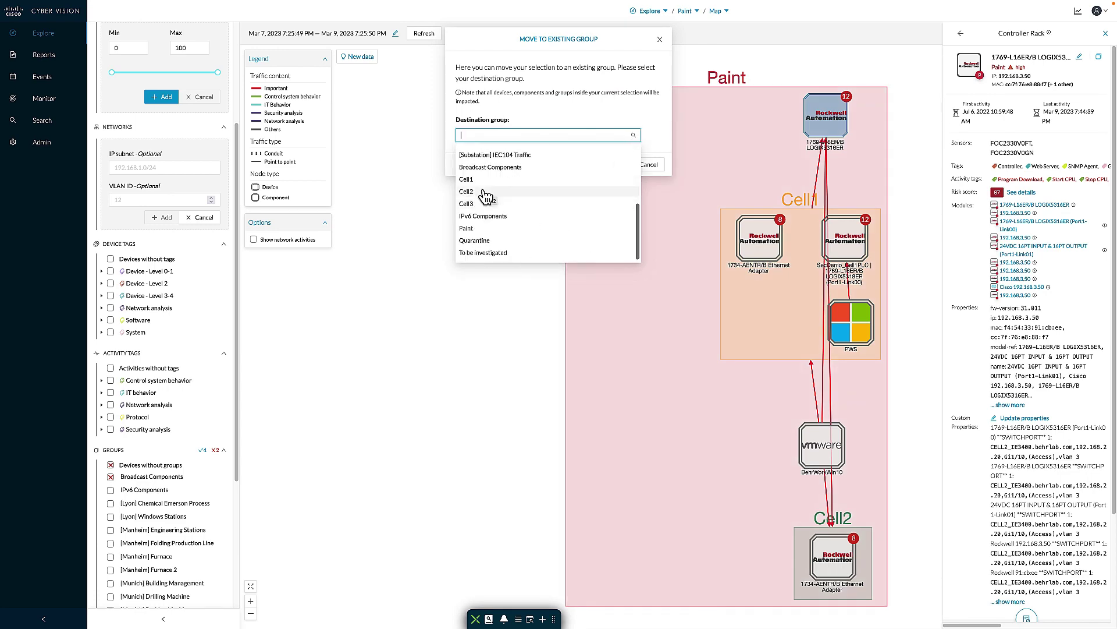
click(483, 193)
click(620, 164)
click(423, 33)
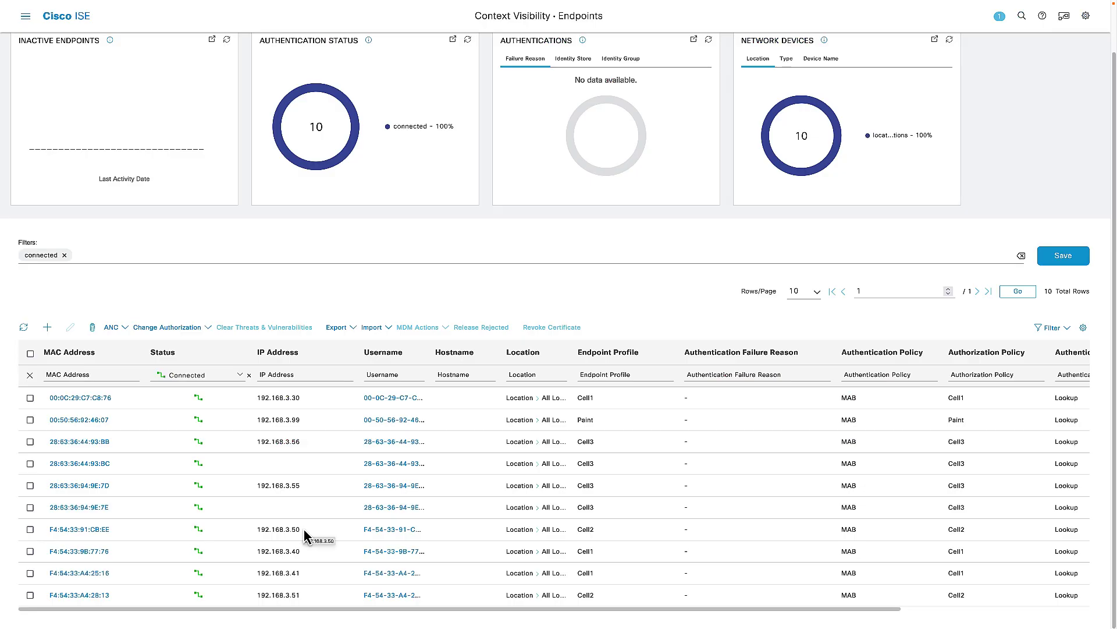
Step: Open endpoint F4:54:33:91:CB:EE (192.168.3.50) and view its Cell2 custom attributes
drag(274, 529, 258, 532)
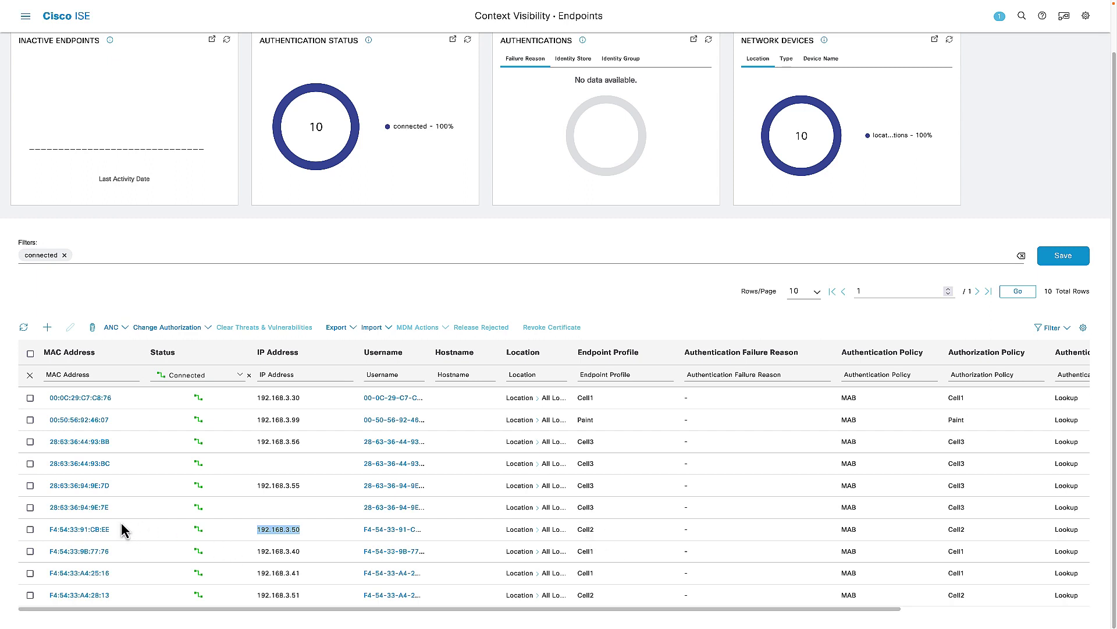
click(101, 532)
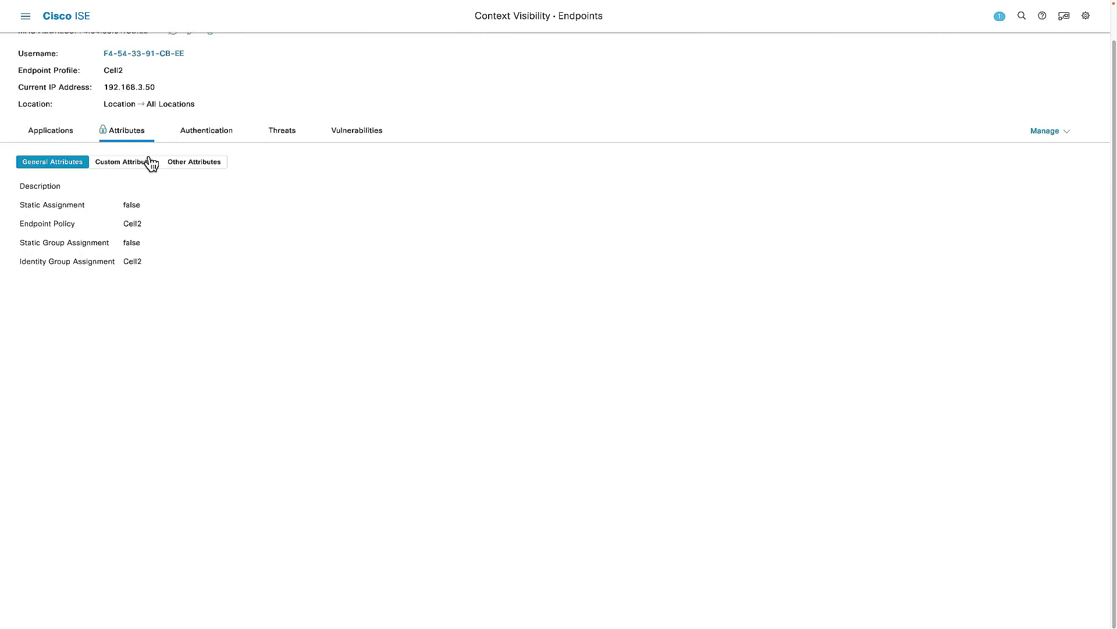
click(117, 168)
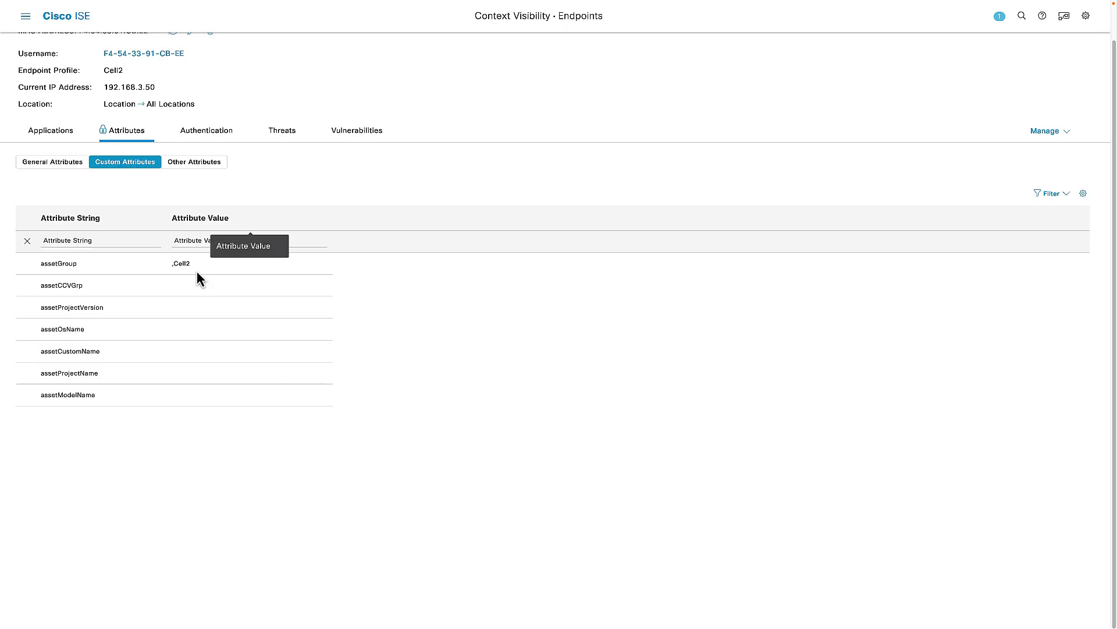